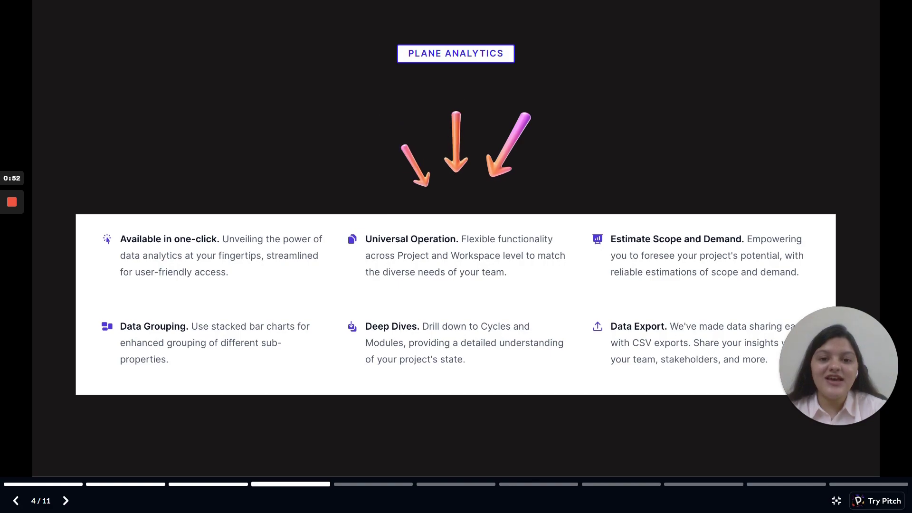
Open Swift Scale E-Commerce issues and show Custom Analytics of its 191 issues by priority
key(ctrl+Tab)
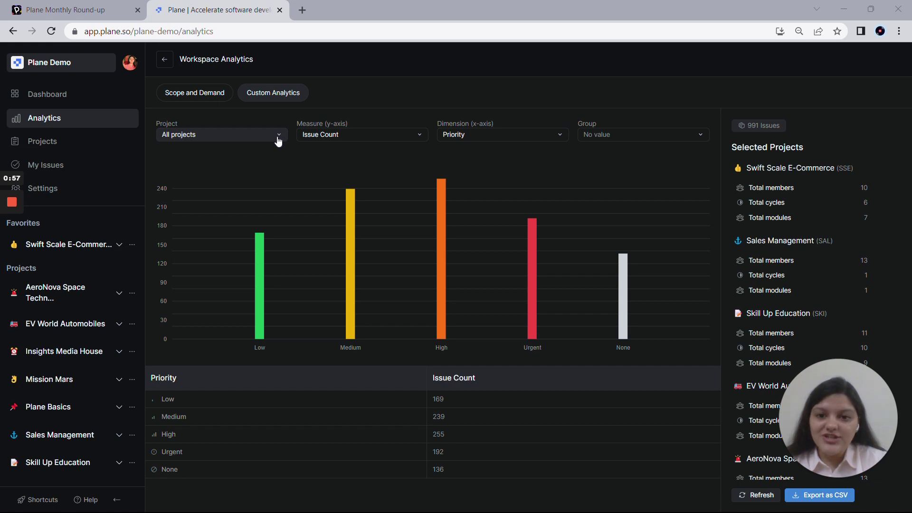
click(278, 139)
scroll(253, 200, down, 2)
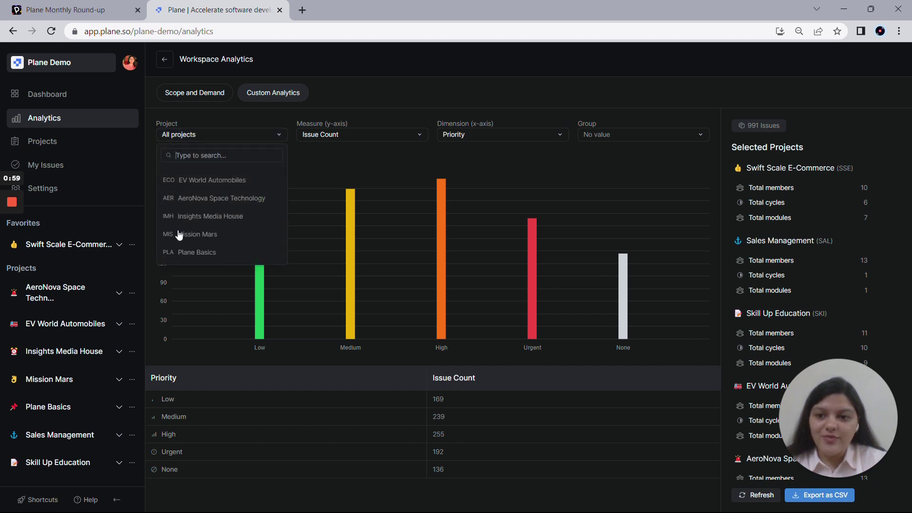
click(86, 246)
click(86, 269)
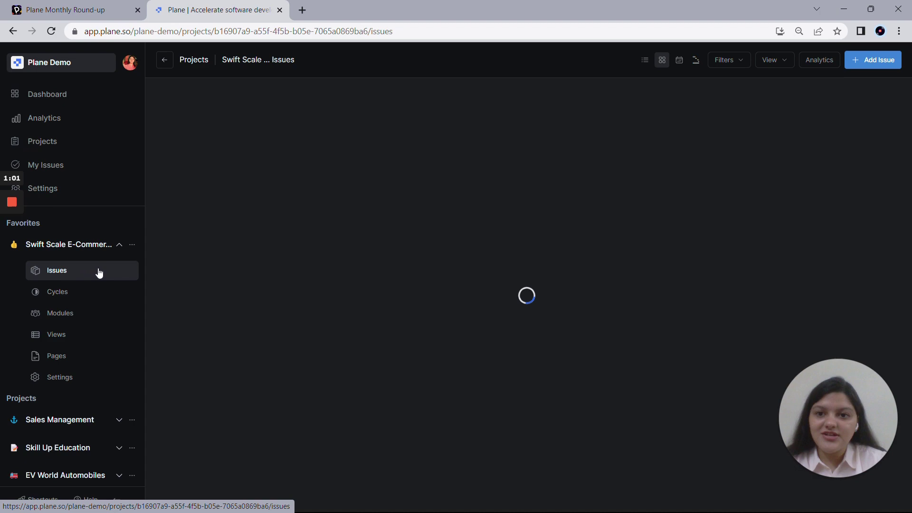
click(813, 67)
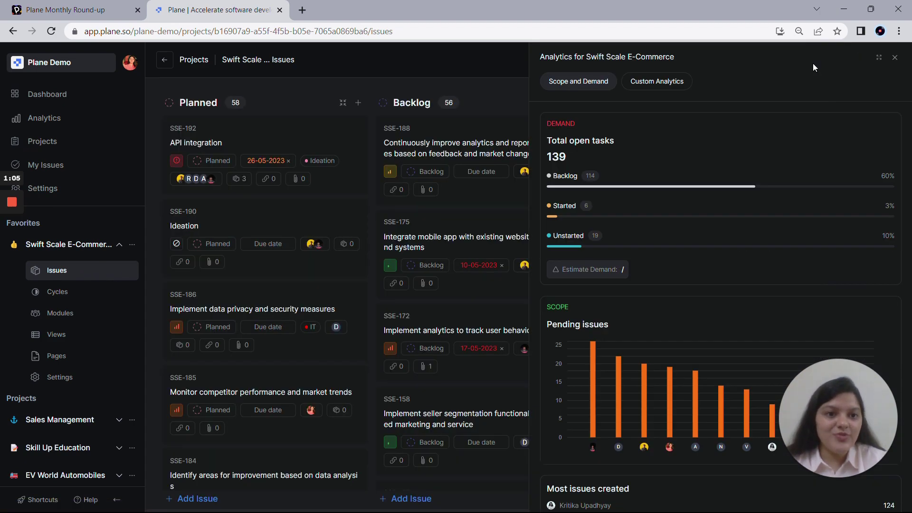
click(658, 83)
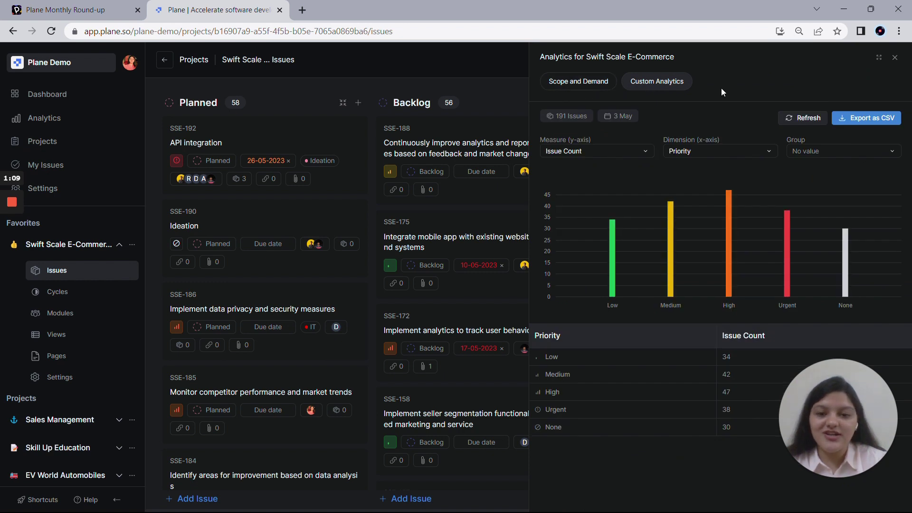
View the User Experience Improvement cycle's analytics in both custom and scope-and-demand tabs
click(70, 298)
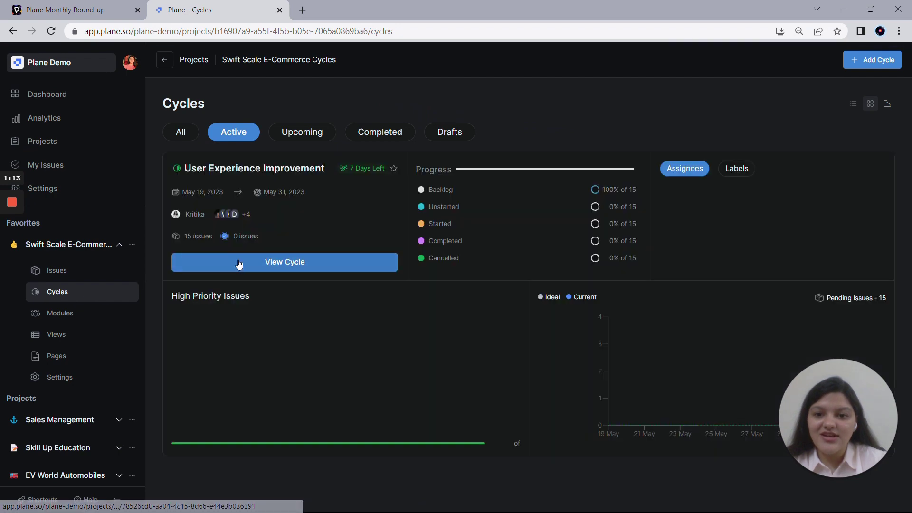
click(239, 264)
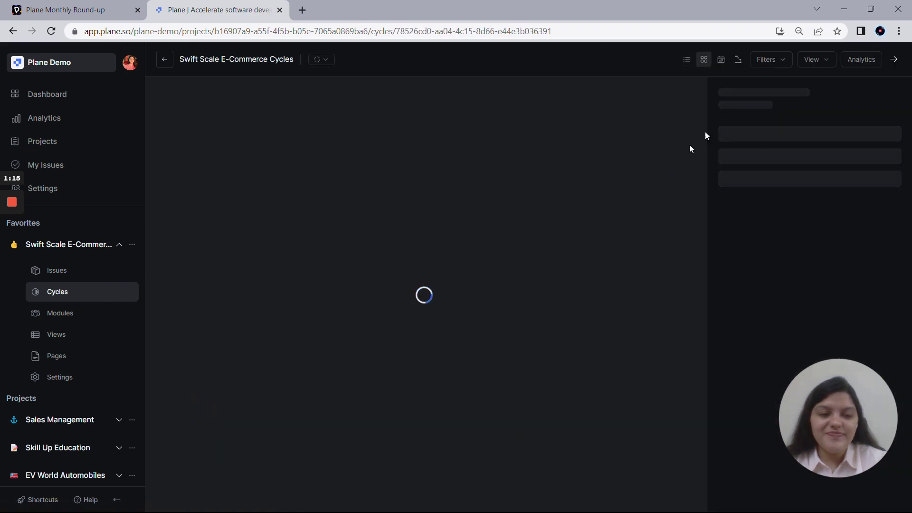
click(863, 60)
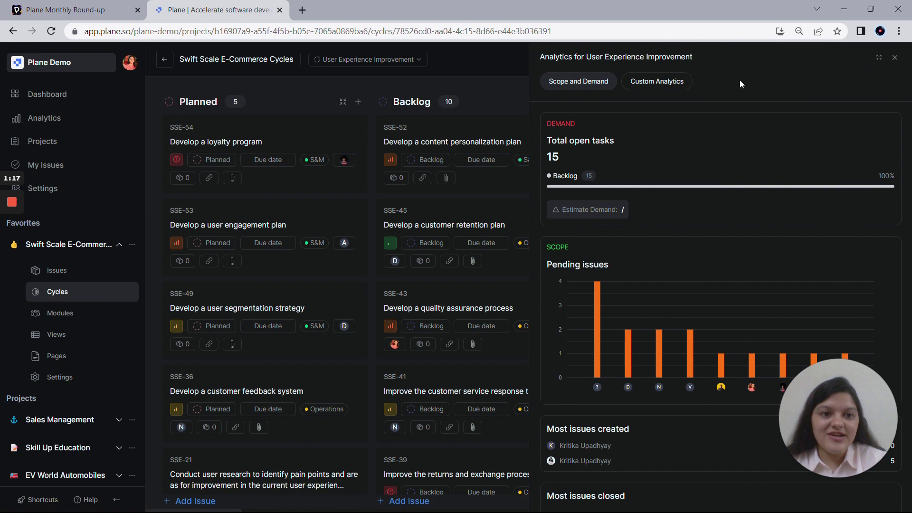
click(656, 81)
click(587, 83)
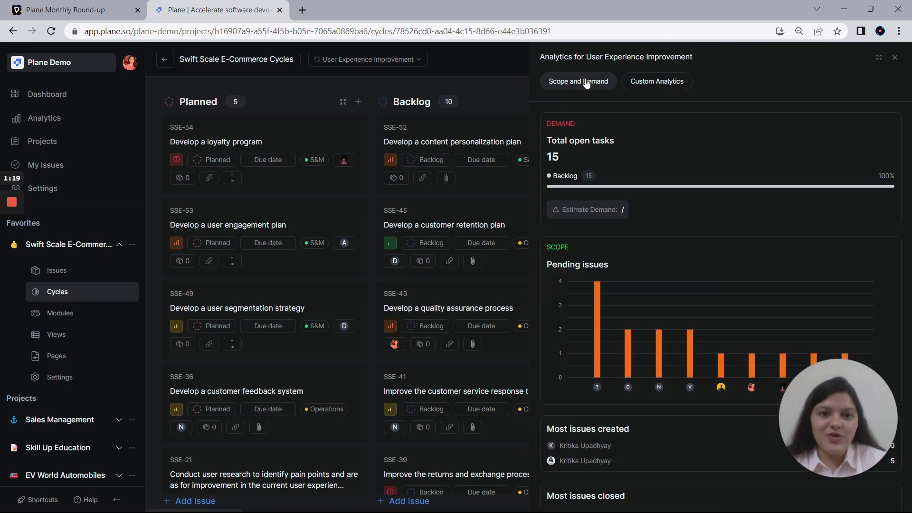
View the Customer Support module's custom analytics, then return to workspace analytics
click(70, 323)
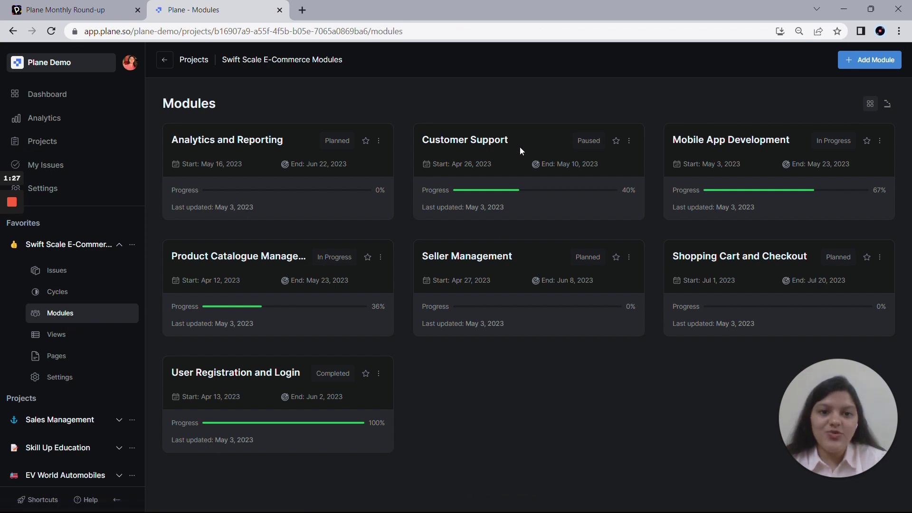
click(505, 146)
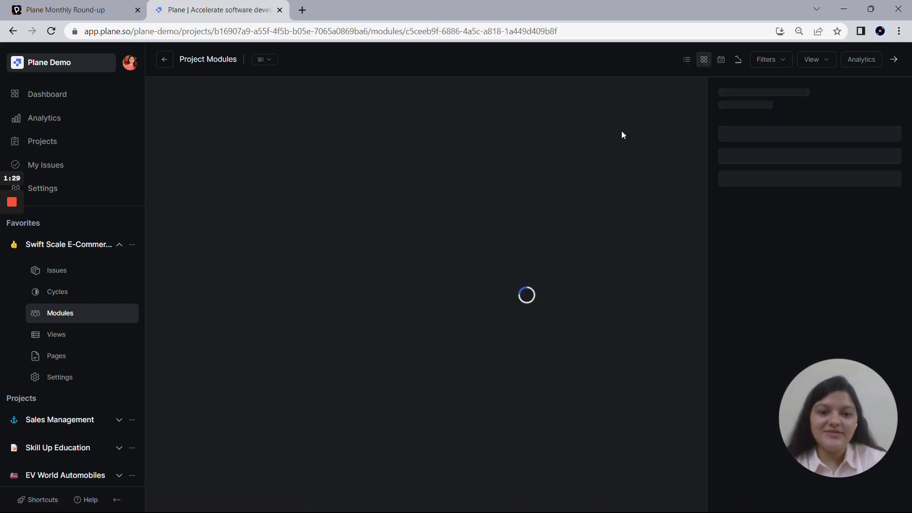
click(861, 62)
click(647, 90)
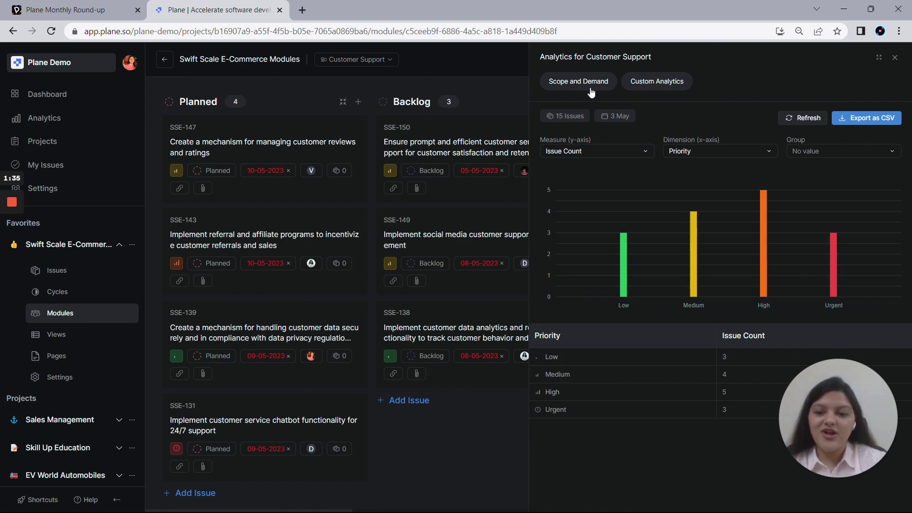
click(105, 123)
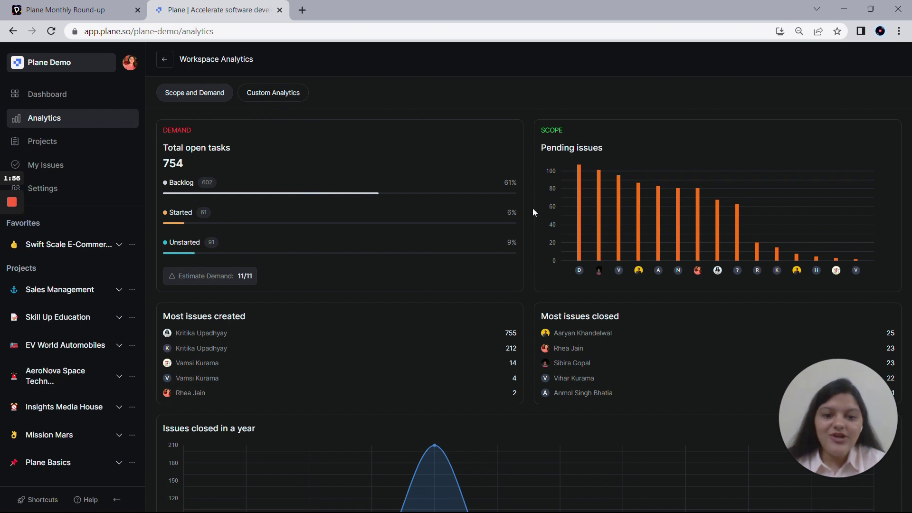
mouse_move(716, 202)
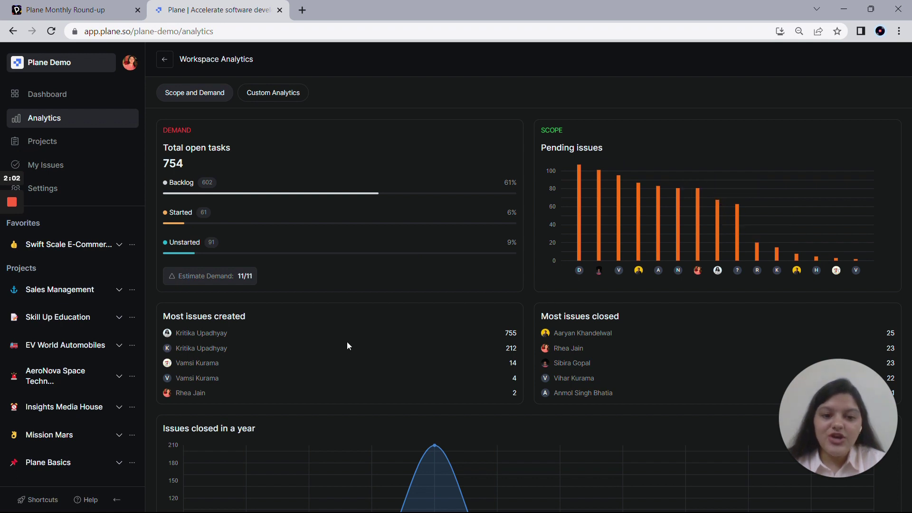
scroll(315, 338, down, 2)
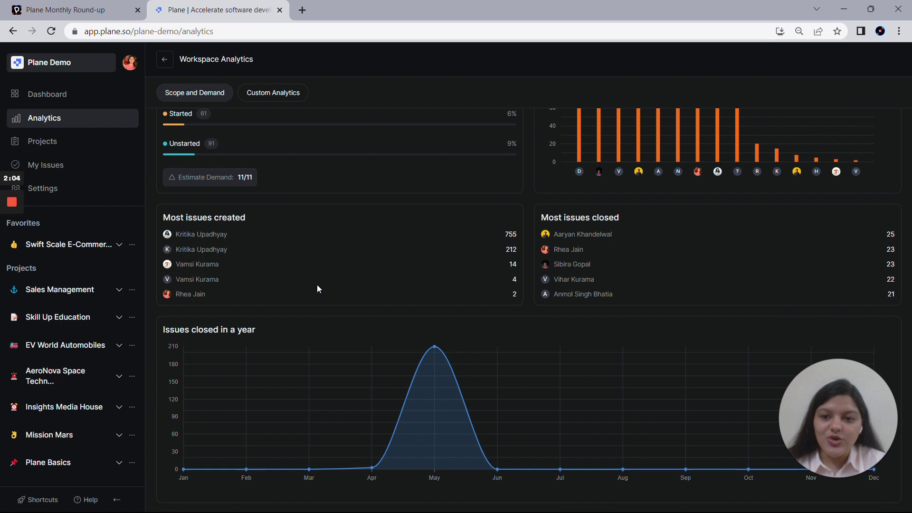
In Custom Analytics, set the x-axis dimension to Assignee and group bars by Priority
click(265, 99)
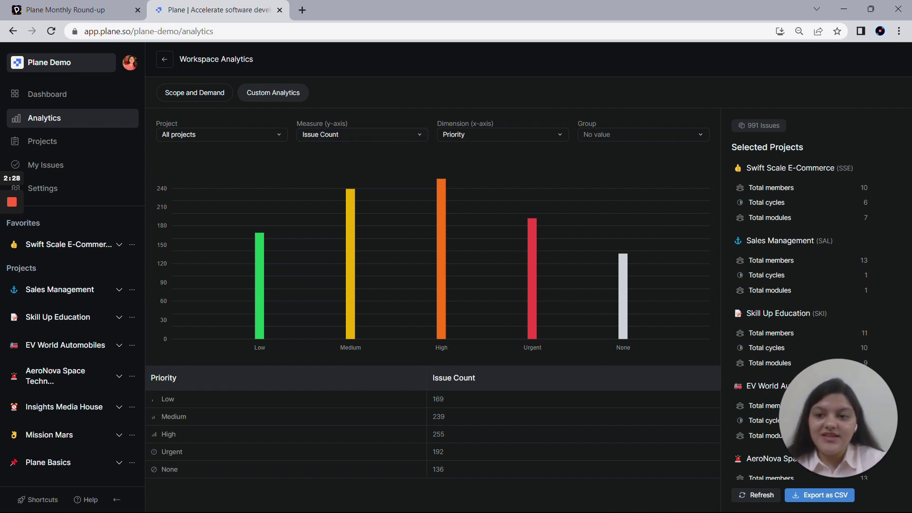
click(480, 135)
click(503, 231)
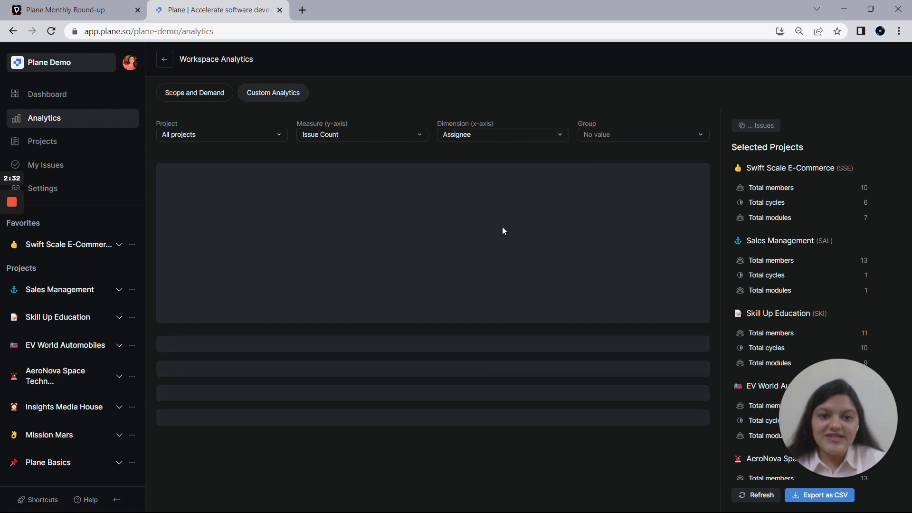
click(617, 134)
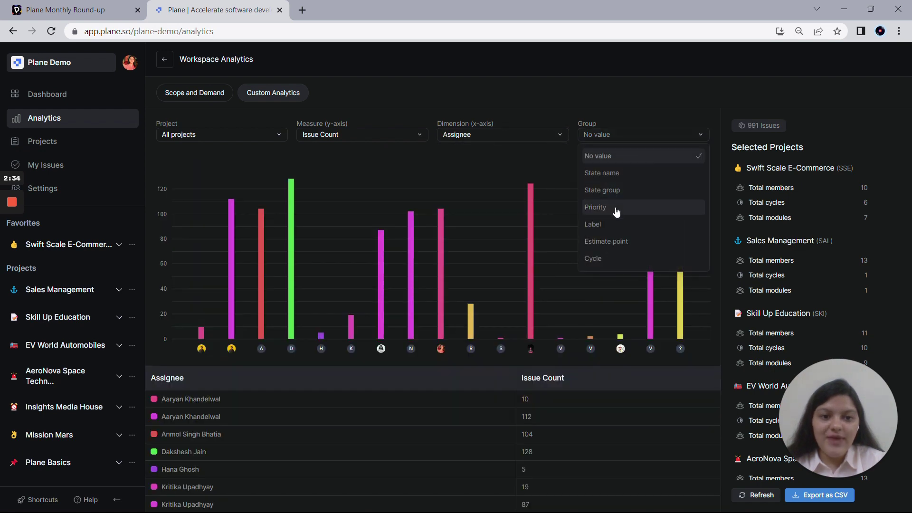
click(616, 209)
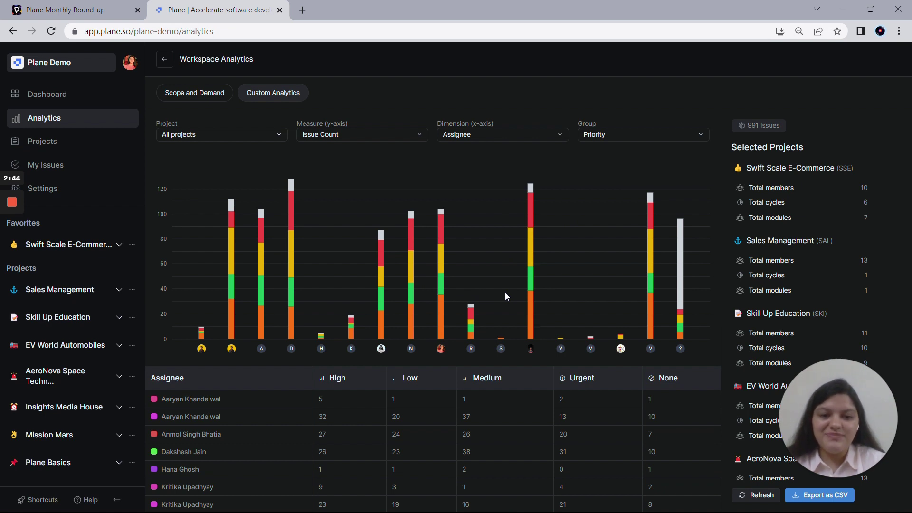
Advance the Pitch deck to slide 5, Gantt View, and return to Plane
key(alt+Tab)
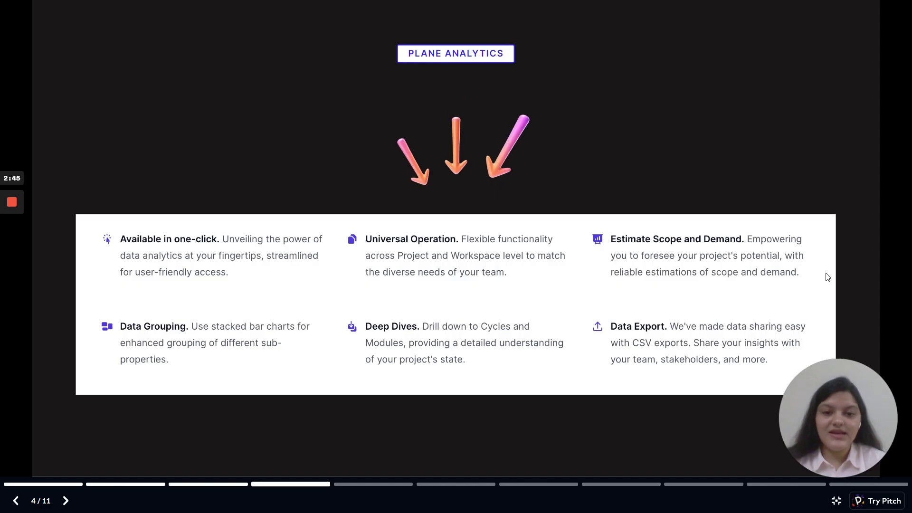
key(Right)
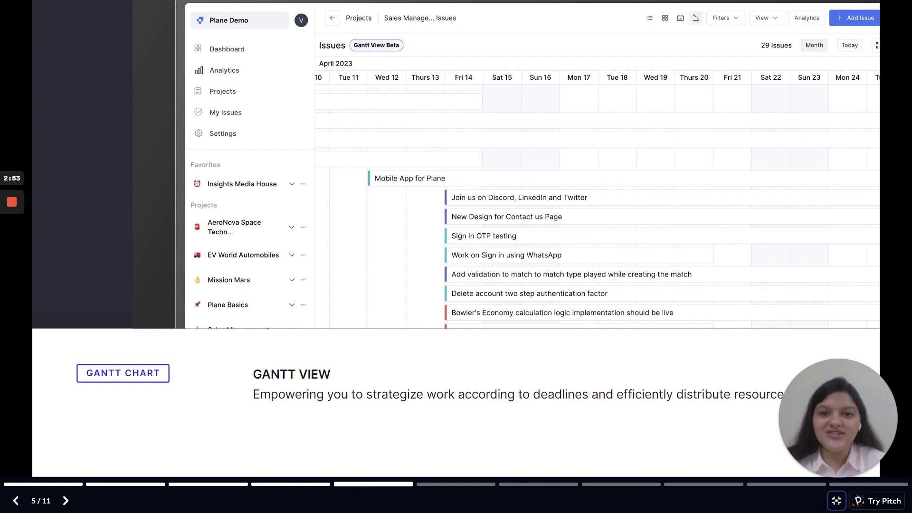
key(ctrl+Tab)
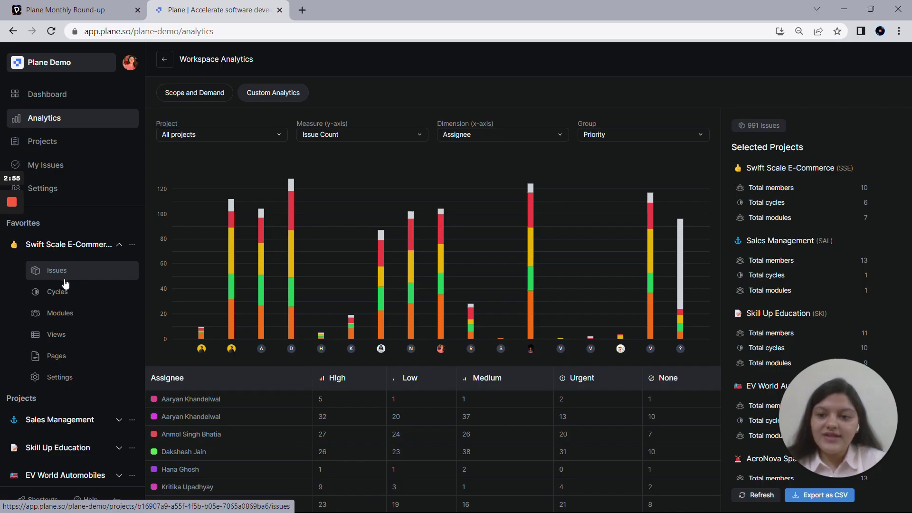
Show Swift Scale E-Commerce's 191 issues in Gantt view, scrolling the timeline around May 2023
click(67, 276)
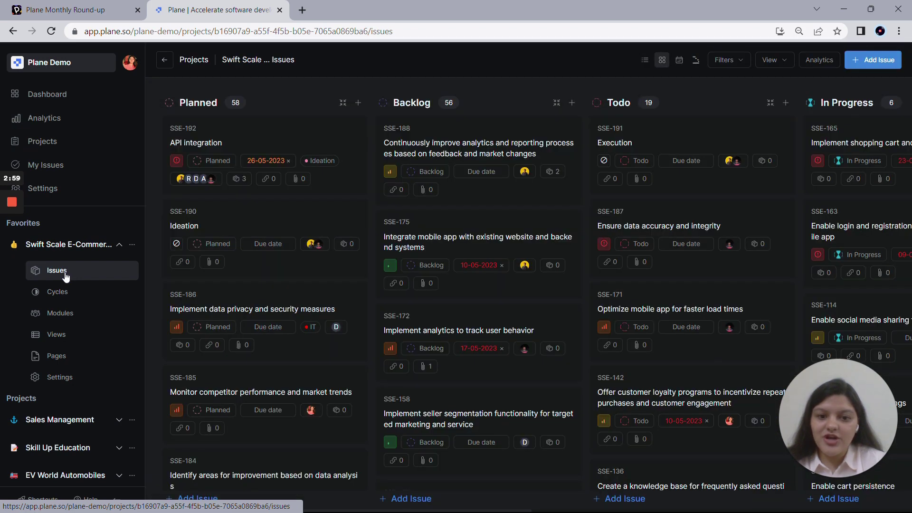
click(695, 60)
scroll(519, 232, left, 10)
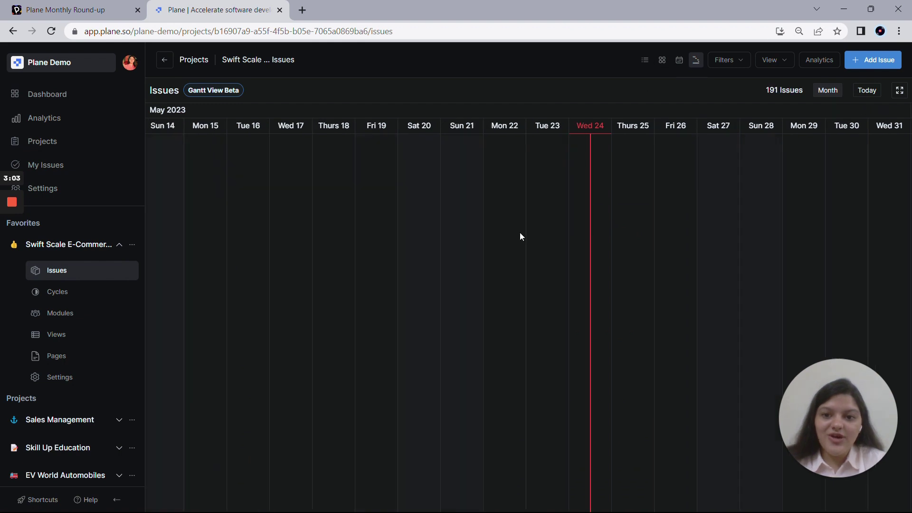
scroll(518, 232, right, 2)
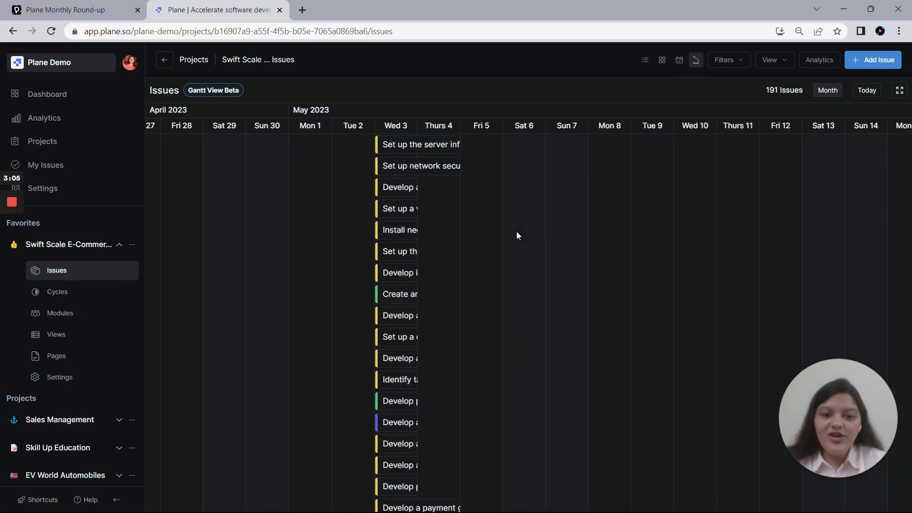
scroll(501, 259, right, 4)
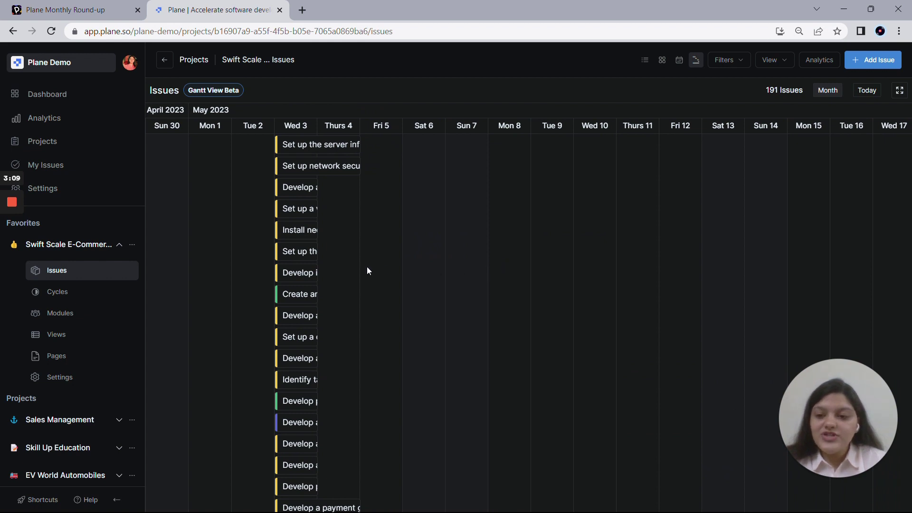
Show the project's six cycles on a Gantt timeline, then open its seven-module overview
click(110, 298)
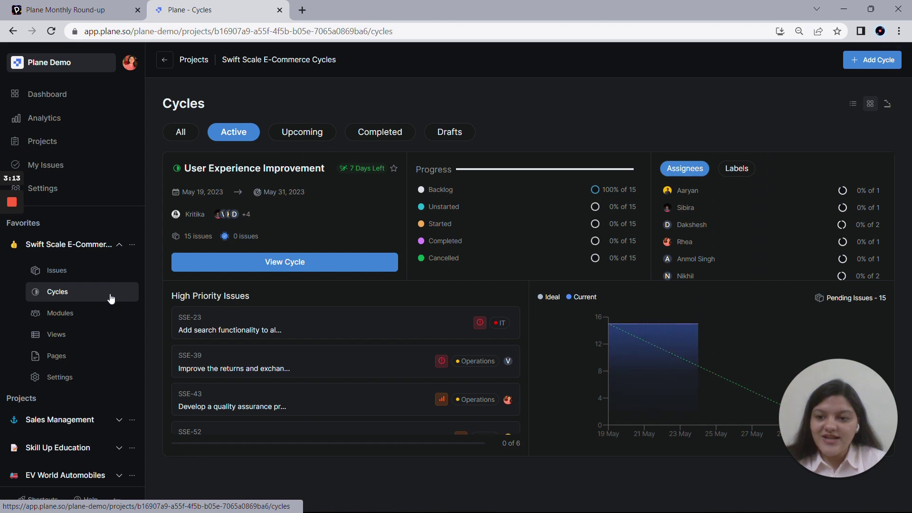
click(886, 105)
scroll(296, 278, left, 15)
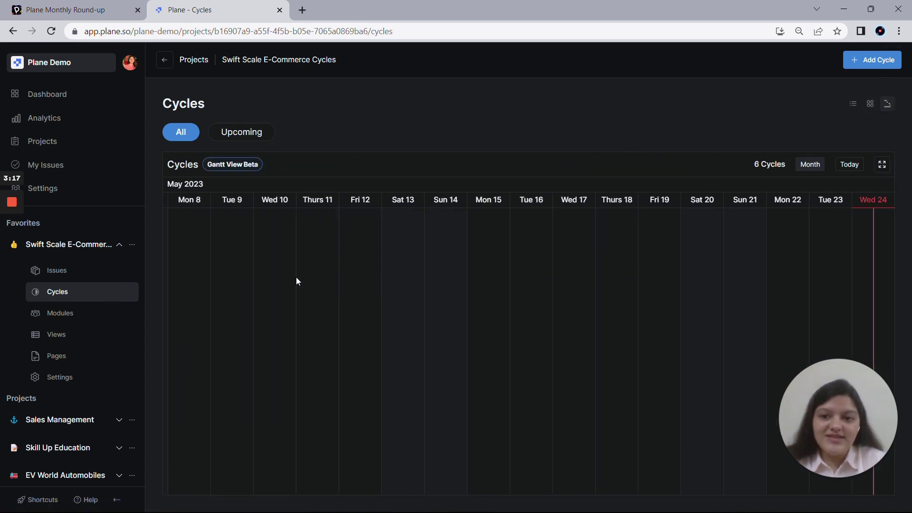
scroll(295, 278, right, 1)
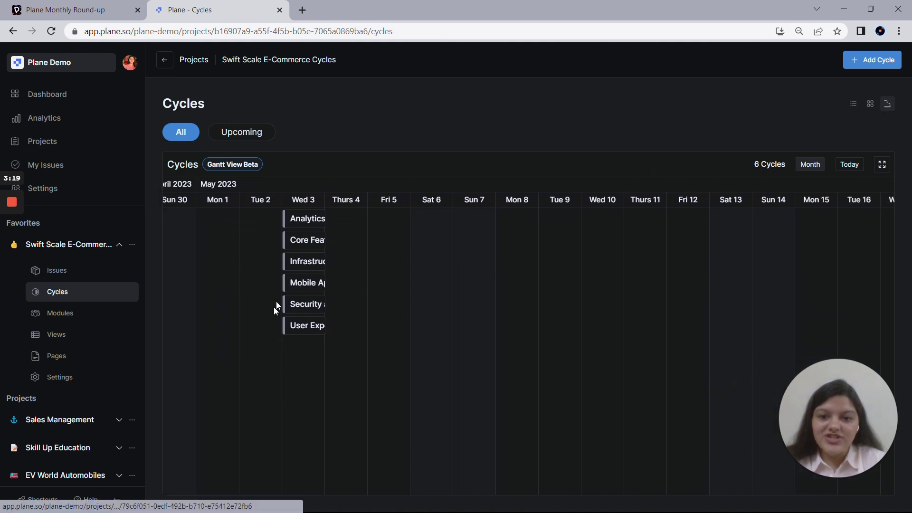
click(89, 324)
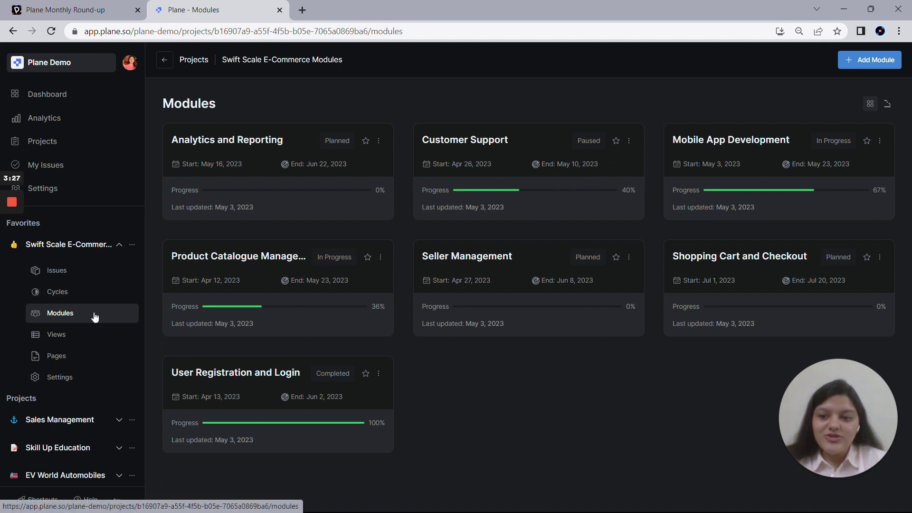
Display the seven modules as Gantt bars, scrolled back to start around May 3, 2023
click(888, 106)
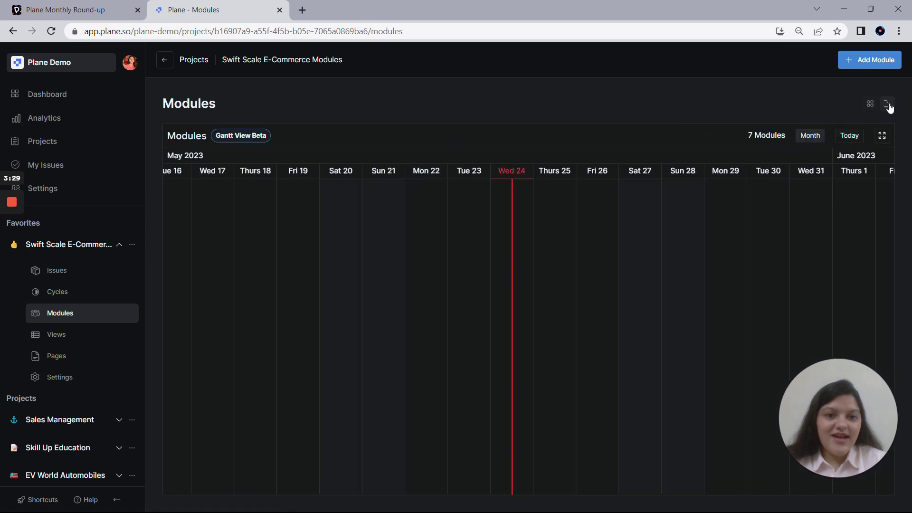
scroll(471, 270, left, 10)
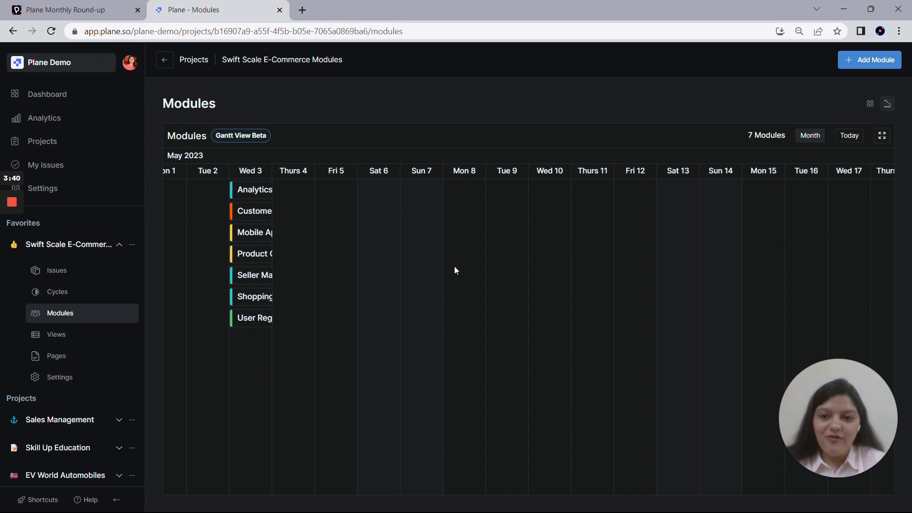
Advance the Pitch deck to slide 6, Custom Theming, and return to Plane
key(alt+Tab)
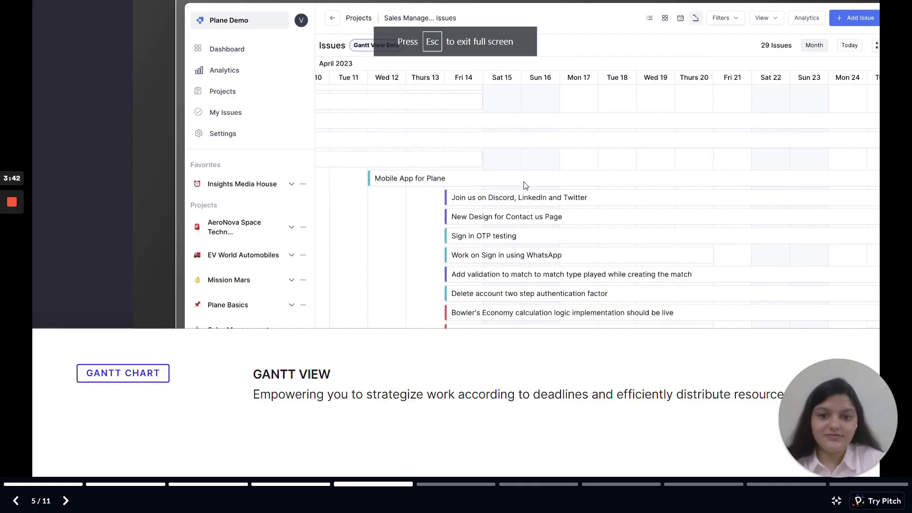
key(Right)
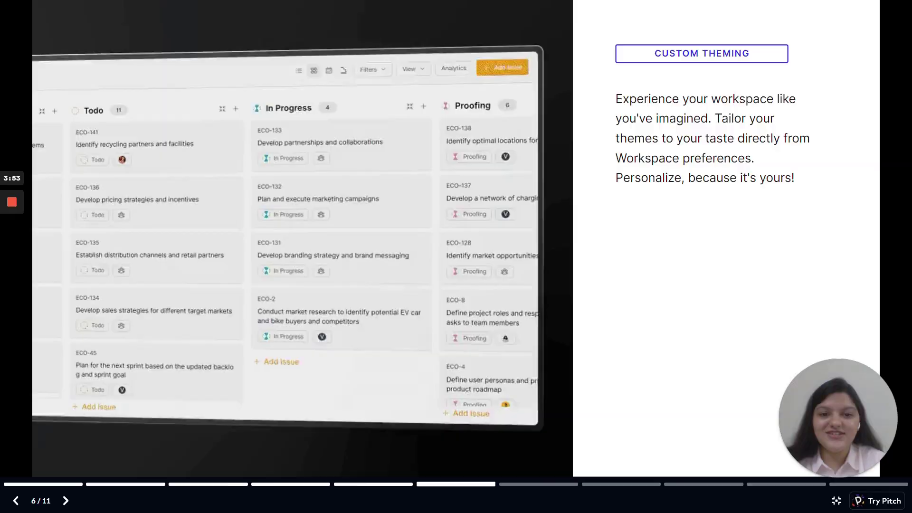
key(ctrl+Tab)
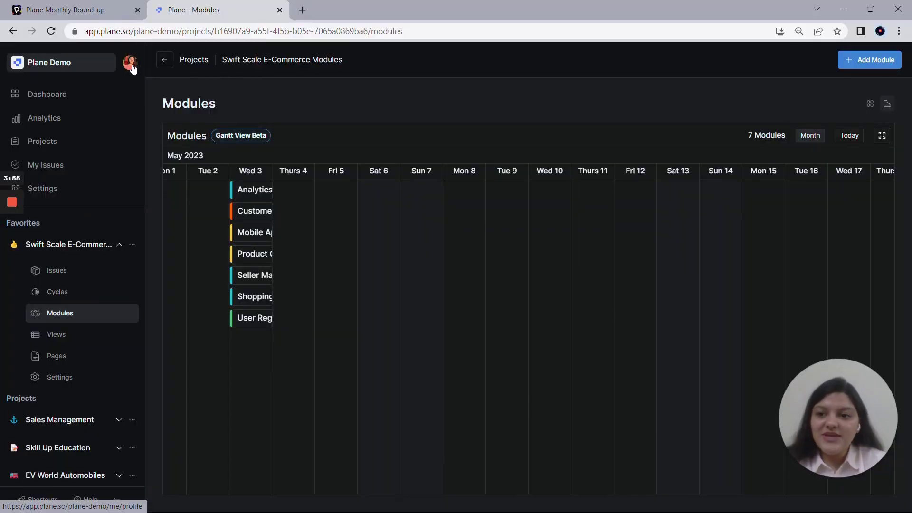
Set the profile Preferences theme to Custom, revealing the light green colour palette fields
click(133, 64)
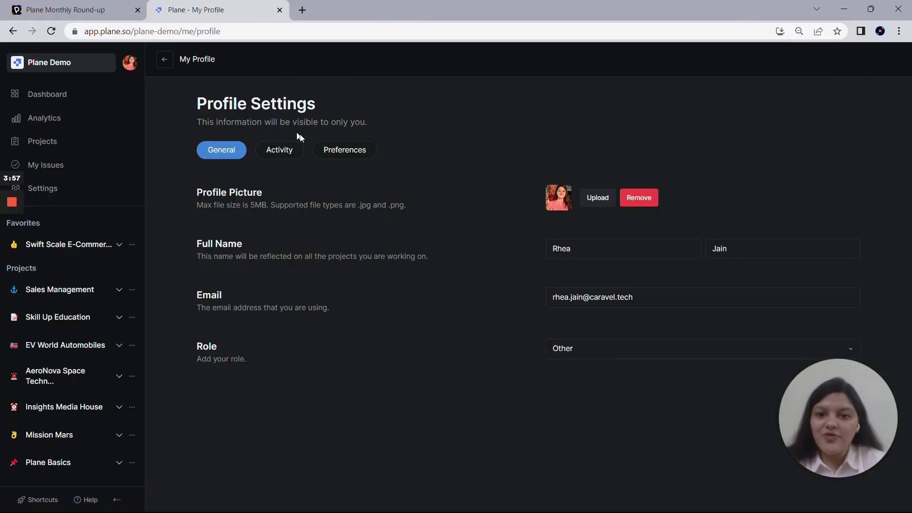
click(320, 153)
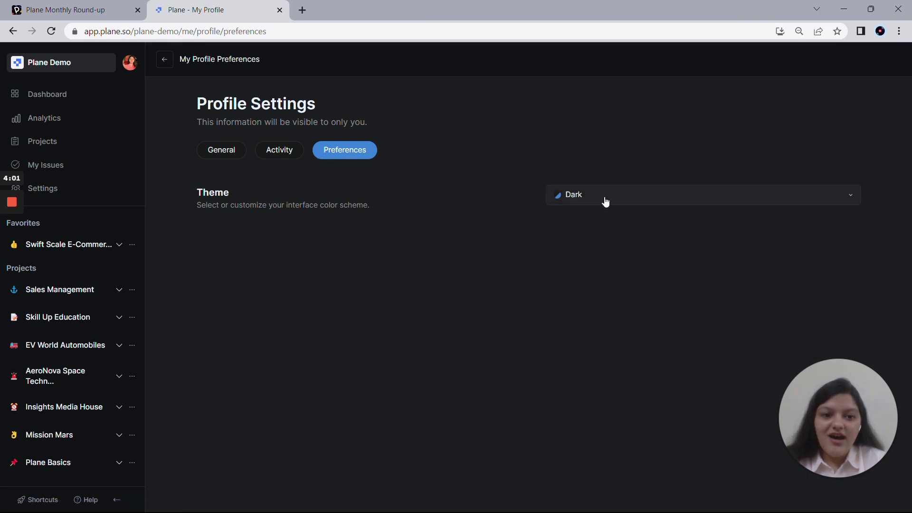
click(634, 199)
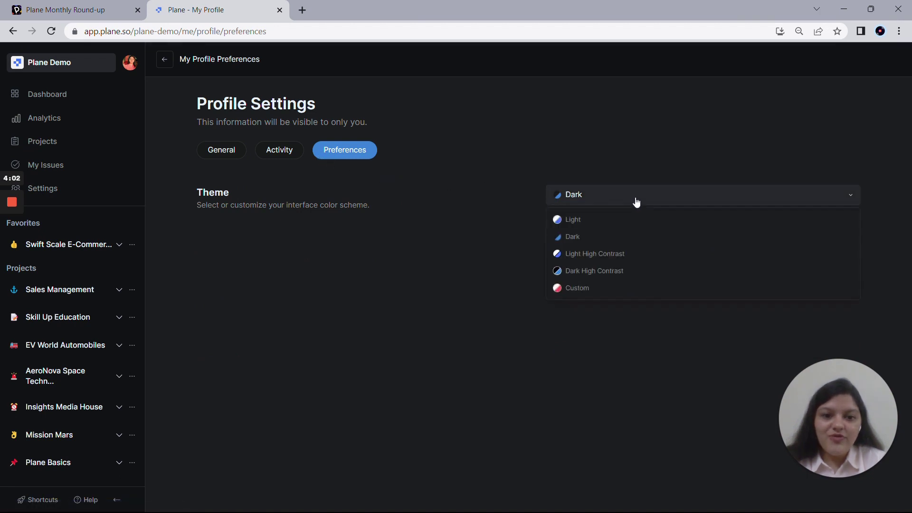
click(639, 294)
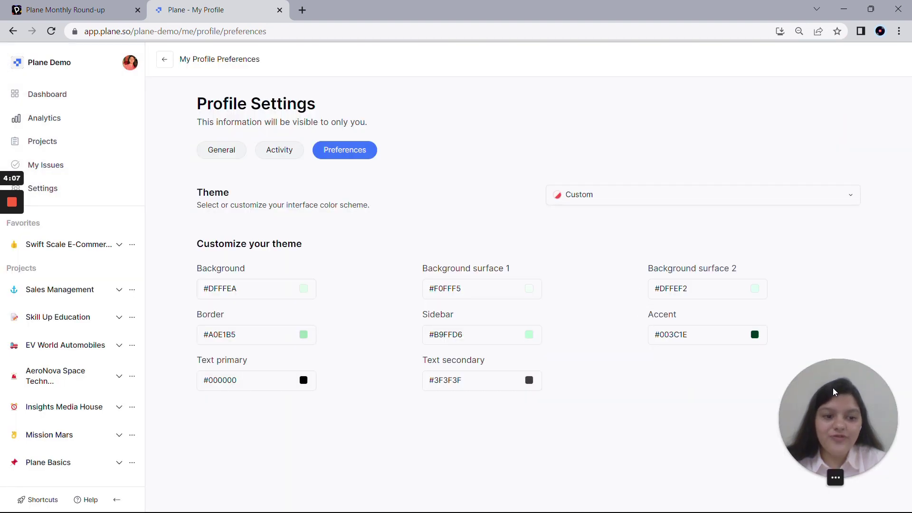
drag(864, 389, 865, 298)
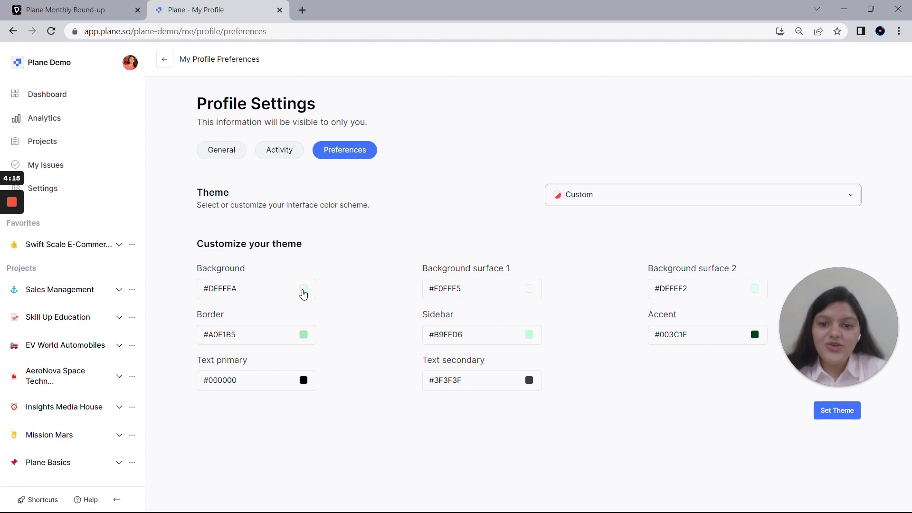
Check the background colour swatch and apply the custom green theme with Set Theme
click(302, 290)
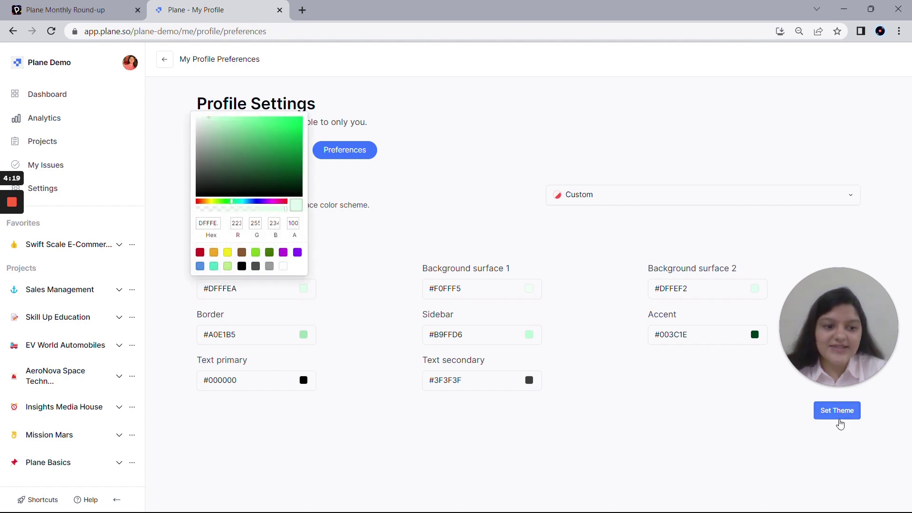
click(839, 415)
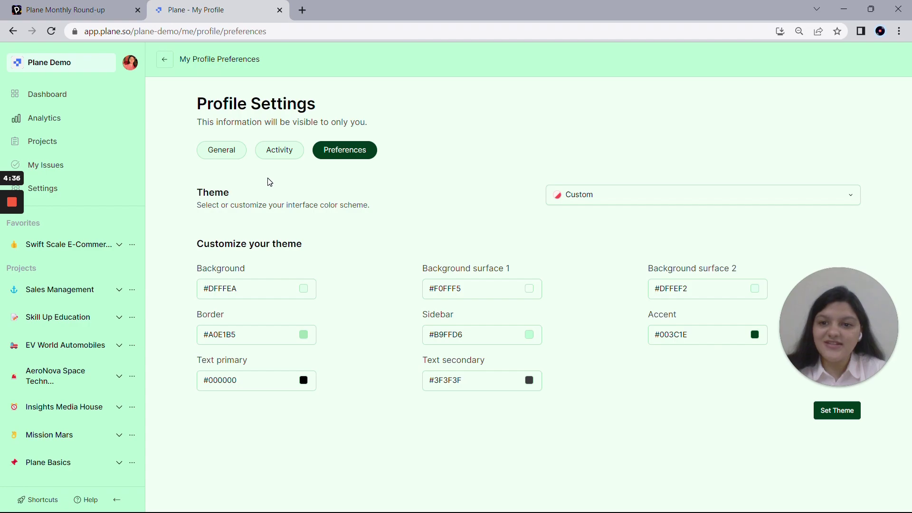
Return to the Pitch deck and advance to slide 7, JIRA Importer and Slack Integration
key(alt+Tab)
key(Right)
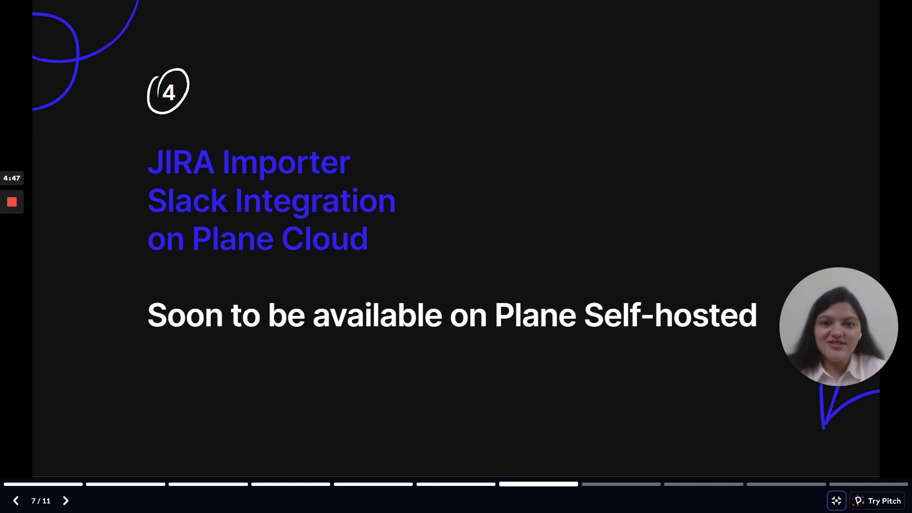
Bring up Plane's Jira importer form, asking for access token, project key, email and host name
key(ctrl+Tab)
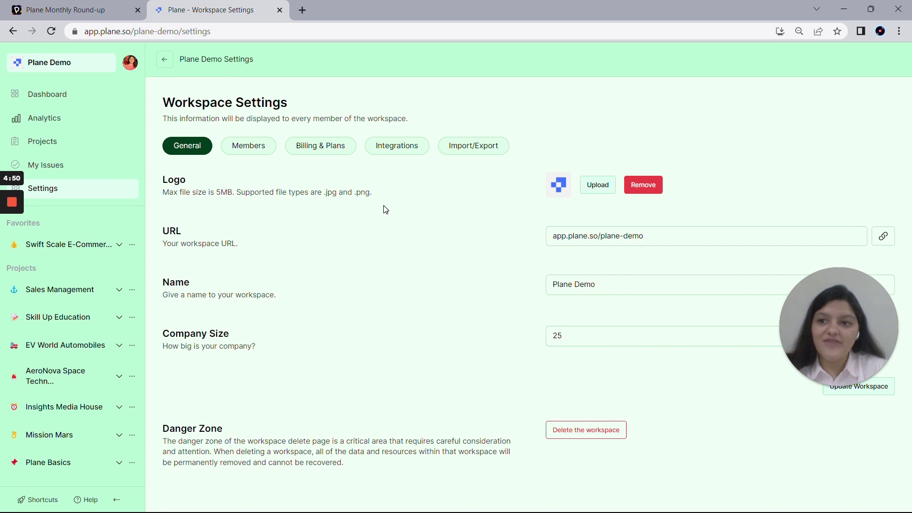
click(471, 154)
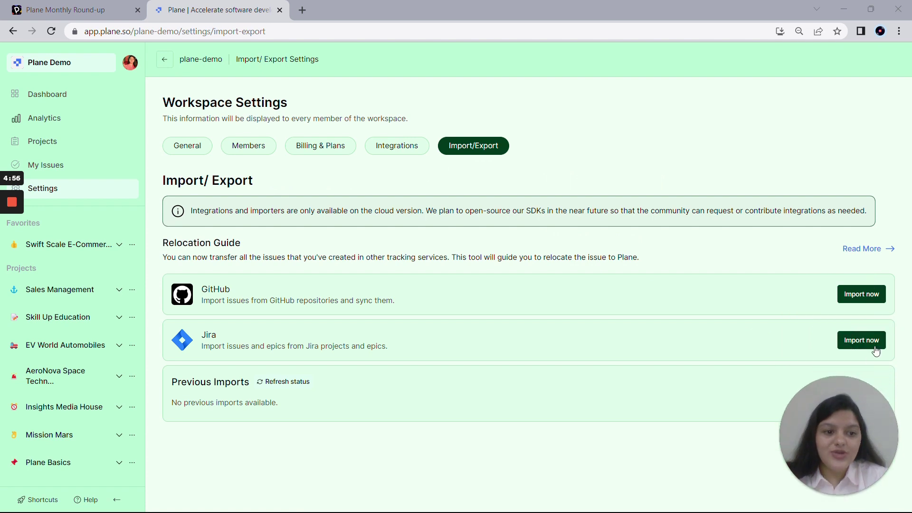
click(872, 343)
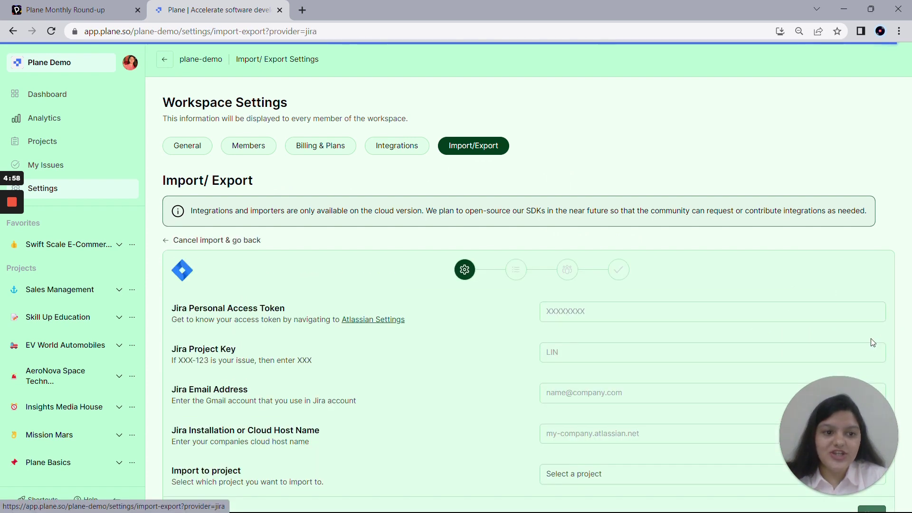
scroll(713, 342, down, 1)
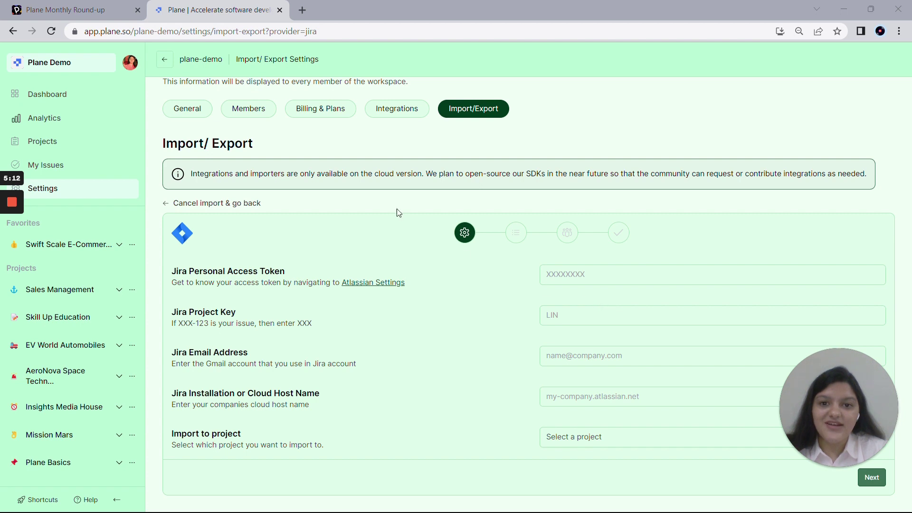
Review the workspace Slack integration, then expand Swift Scale E-Commerce in the sidebar
click(400, 111)
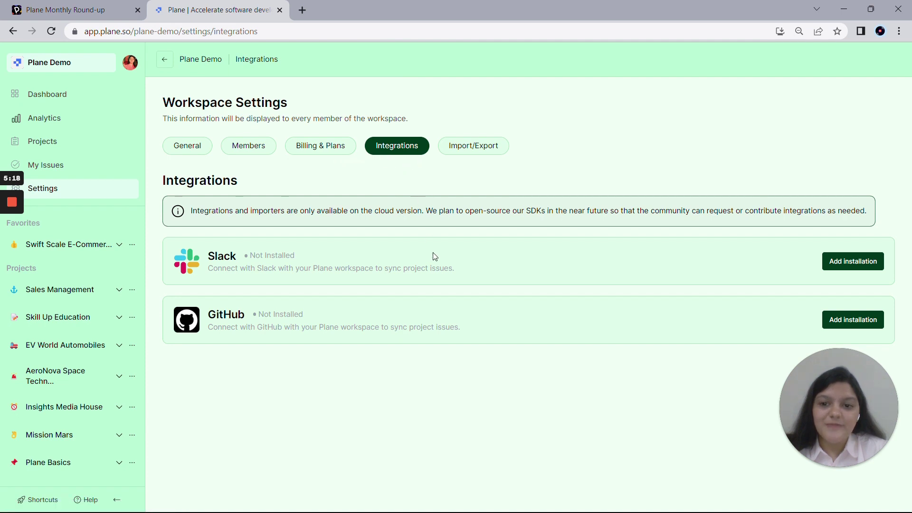
click(841, 271)
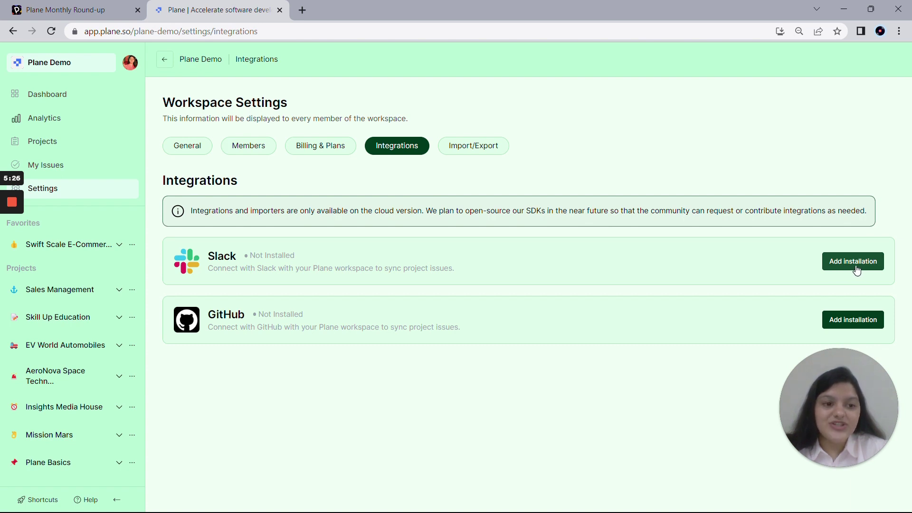
click(119, 245)
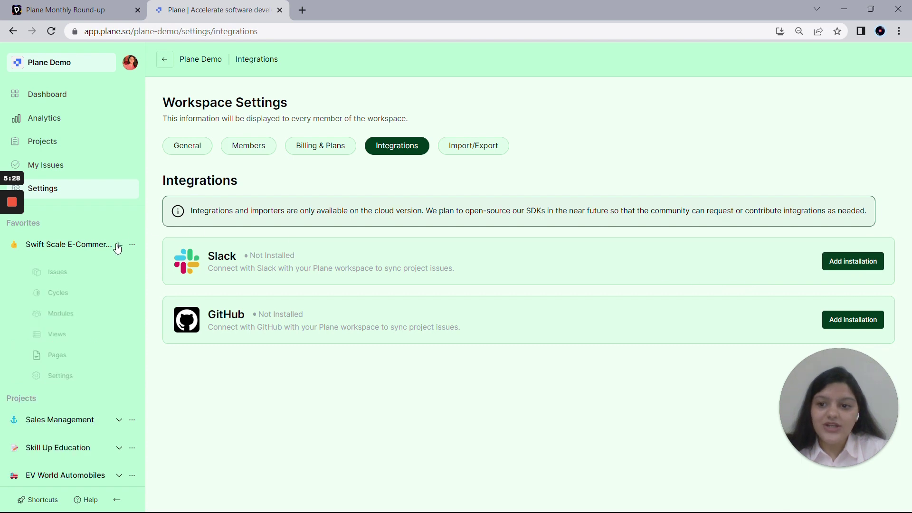
Go from Swift Scale E-Commerce's project integrations to the workspace Slack and GitHub list
click(59, 378)
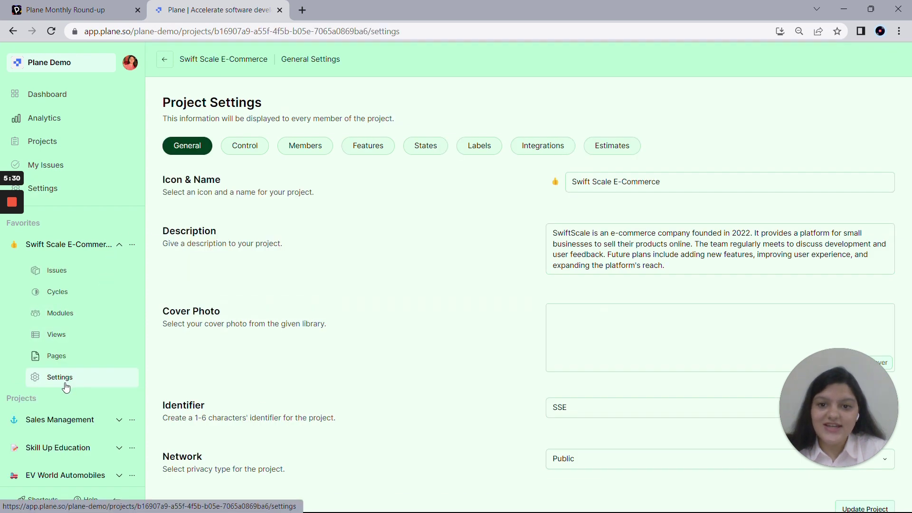
click(554, 149)
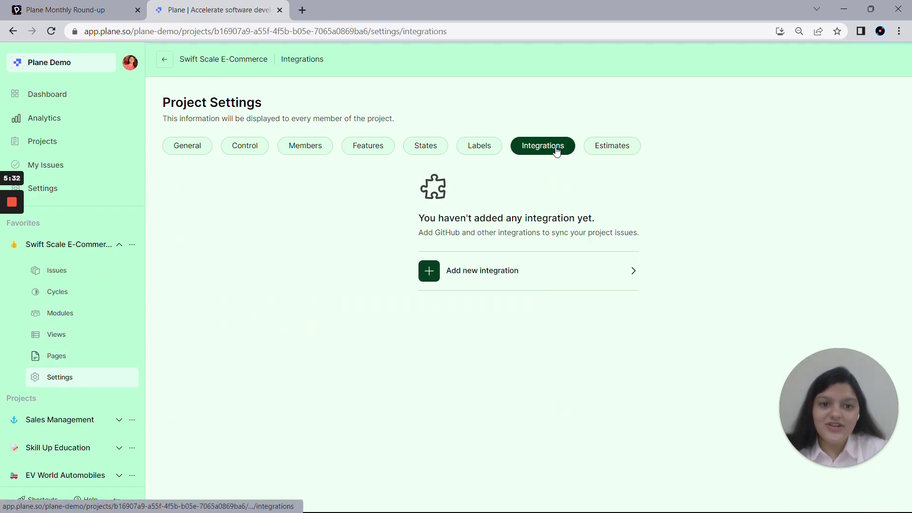
click(476, 275)
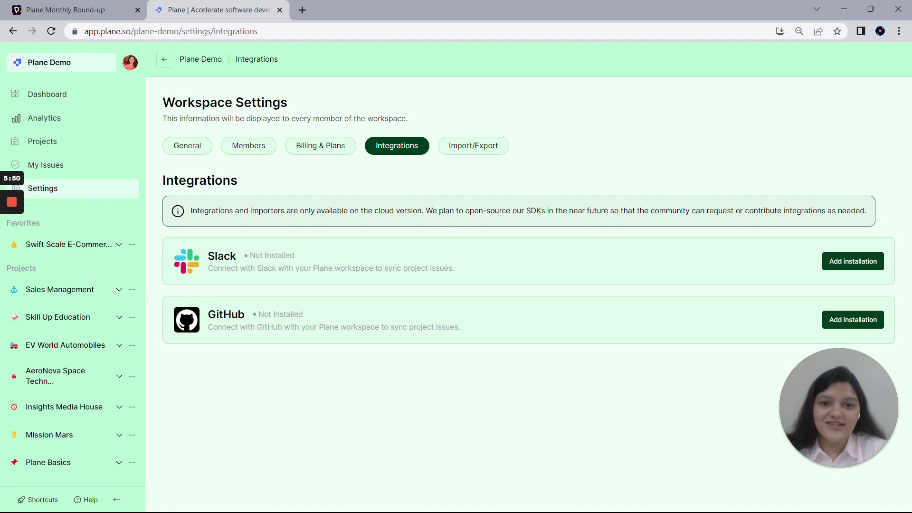
Move the Pitch deck past Improvements to slide 9, Upcoming Features
key(alt+Tab)
key(Right)
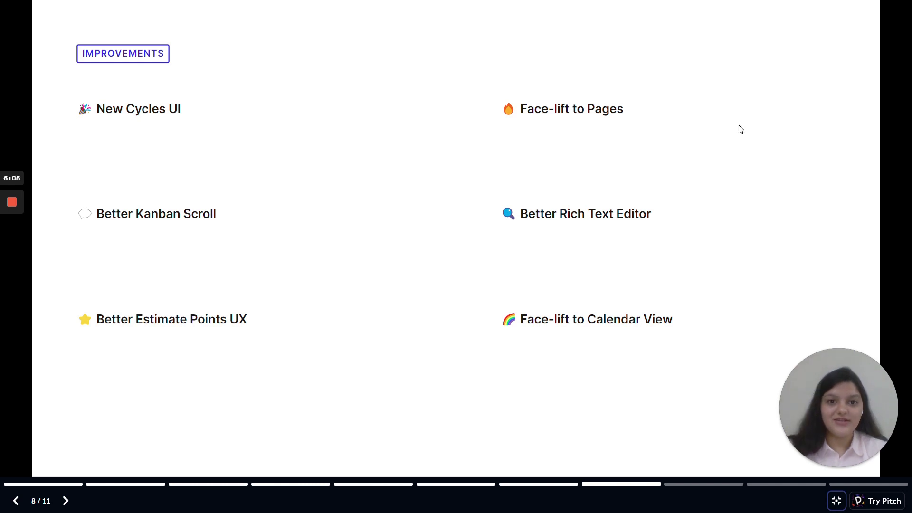
key(Right)
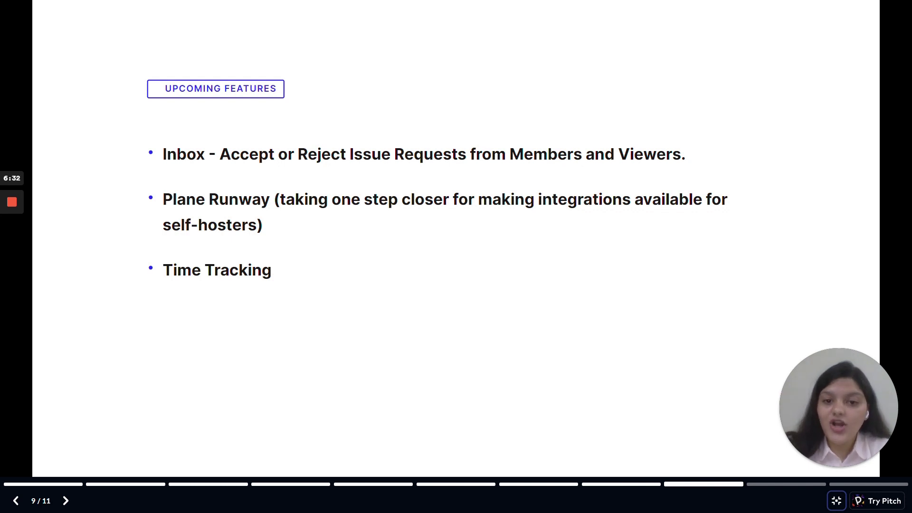
Advance through the community thanks slide to the final makeplane/plane GitHub slide, 11 of 11
key(Right)
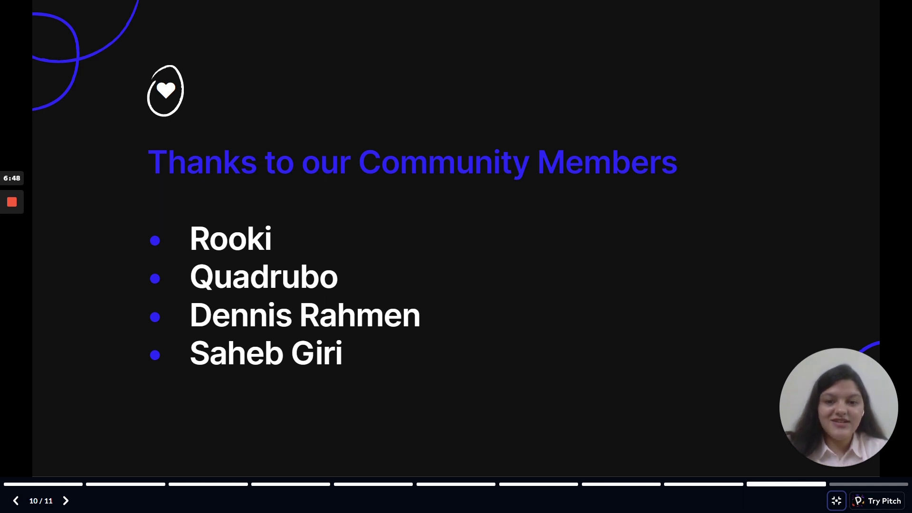
key(Right)
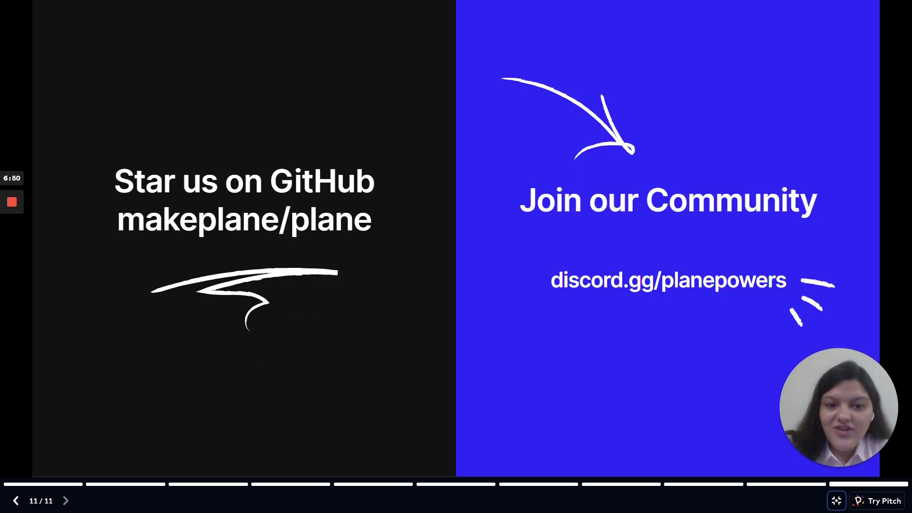